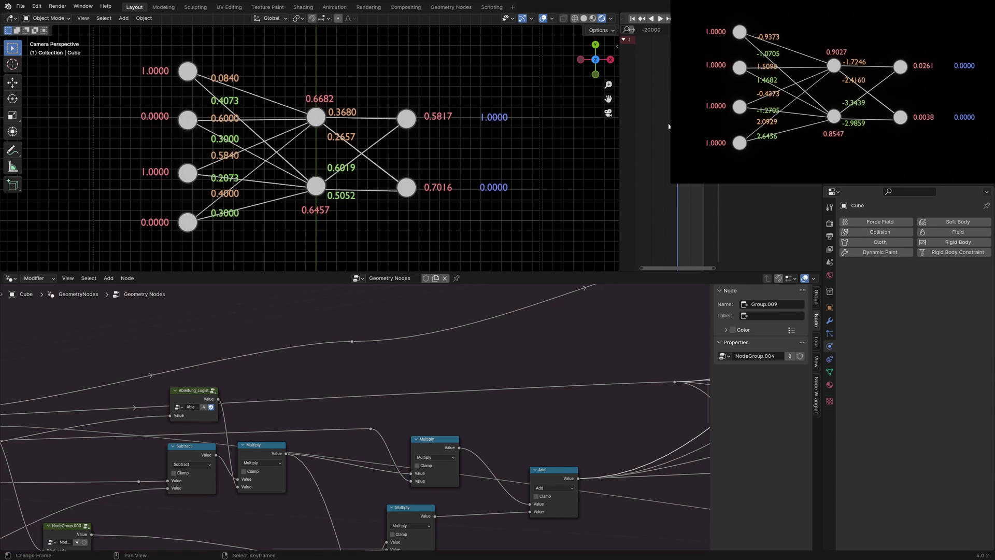
Advance the simulation by one frame and enlarge the node editor to show the complete geometry node tree.
{"action": "key", "text": "Right"}
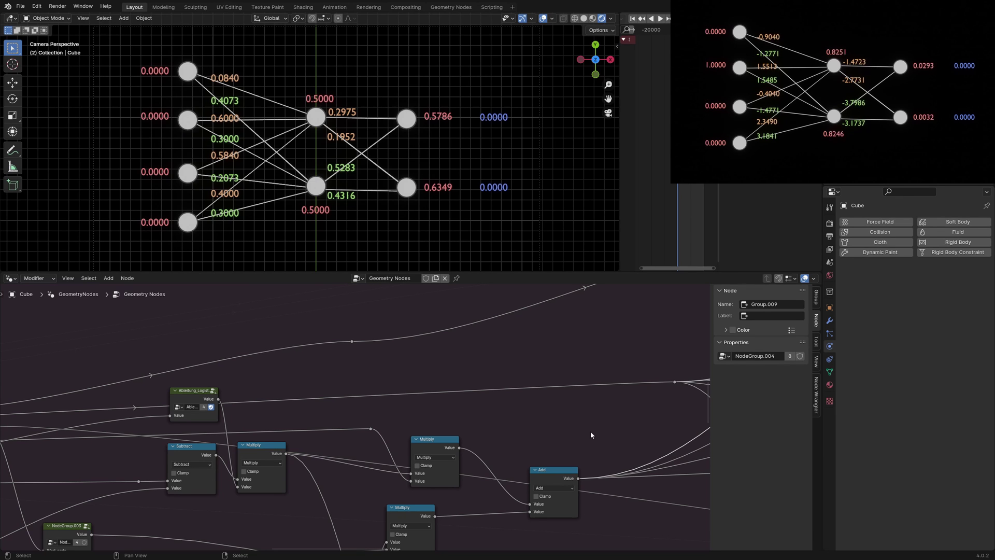
{"action": "left_click_drag", "start_coordinate": [473, 272], "coordinate": [474, 229]}
{"action": "scroll", "coordinate": [473, 337], "scroll_direction": "down", "scroll_amount": 10}
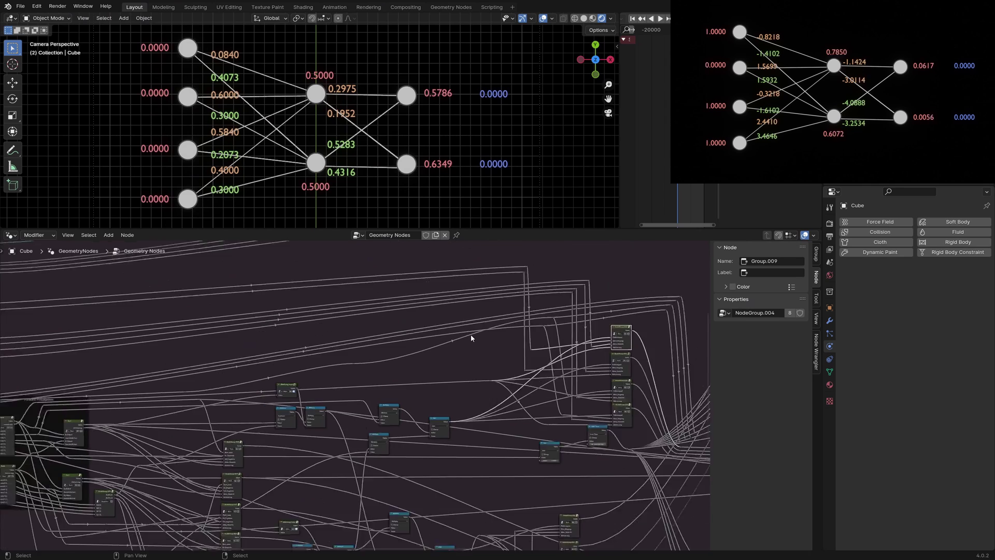
{"action": "scroll", "coordinate": [471, 338], "scroll_direction": "down", "scroll_amount": 4}
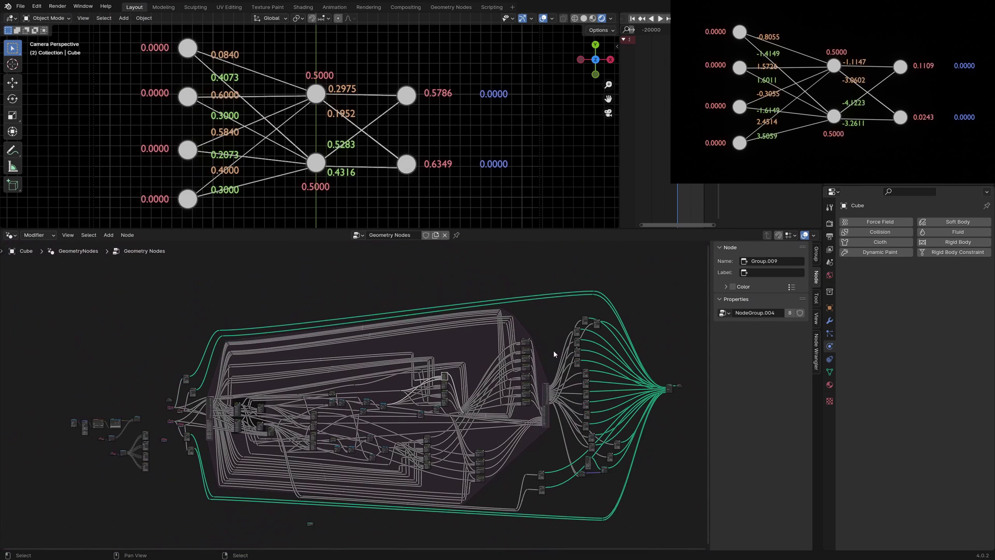
{"action": "middle_click_drag", "start_coordinate": [554, 354], "coordinate": [520, 346]}
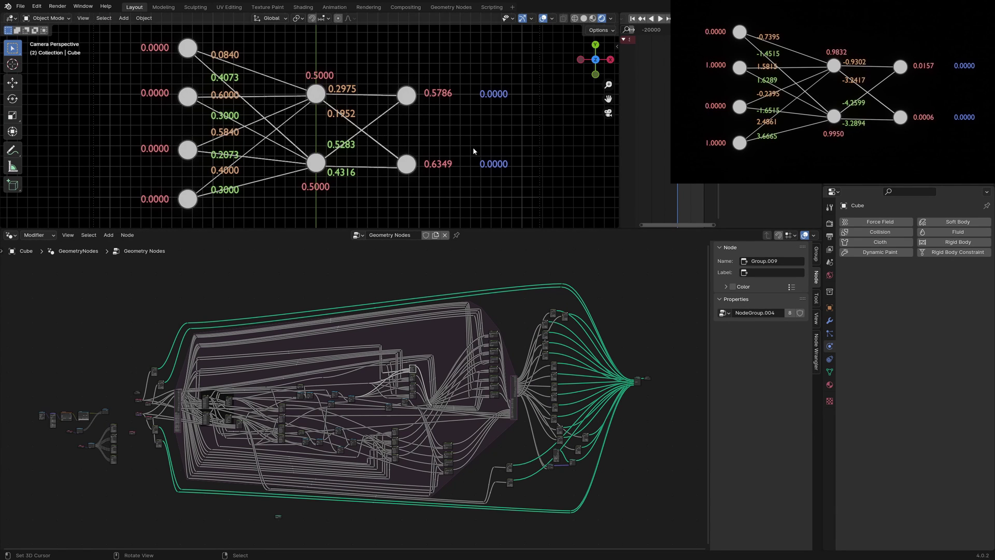
Examine the contents of the A_Node group in the Forward Propagation frame and return to the main tree.
{"action": "scroll", "coordinate": [473, 421], "scroll_direction": "up", "scroll_amount": 10}
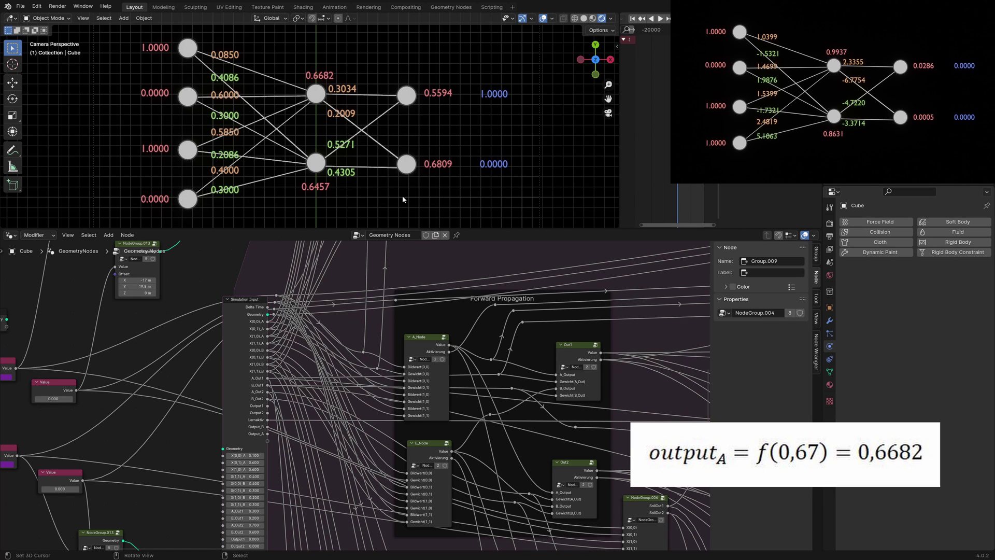
{"action": "left_click", "coordinate": [424, 341]}
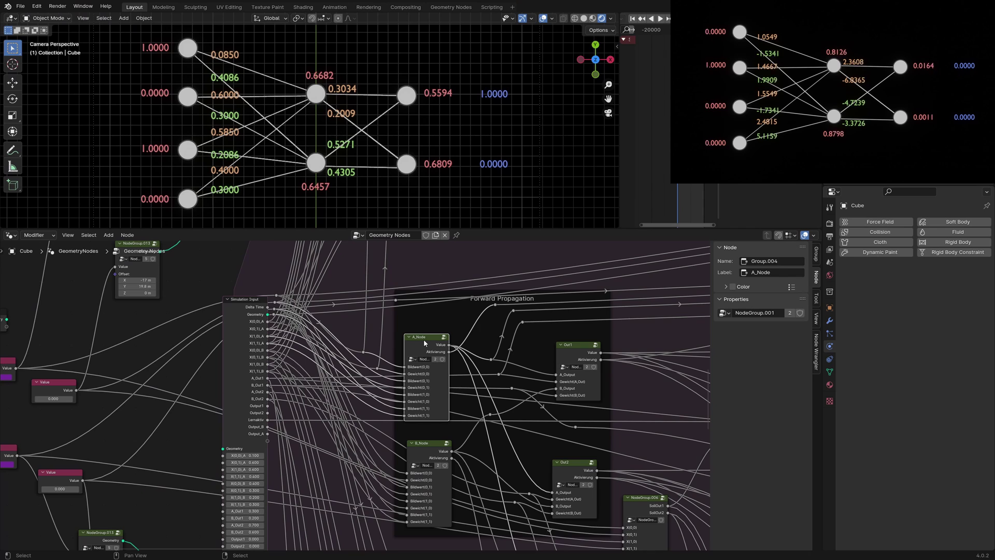
{"action": "key", "text": "Tab"}
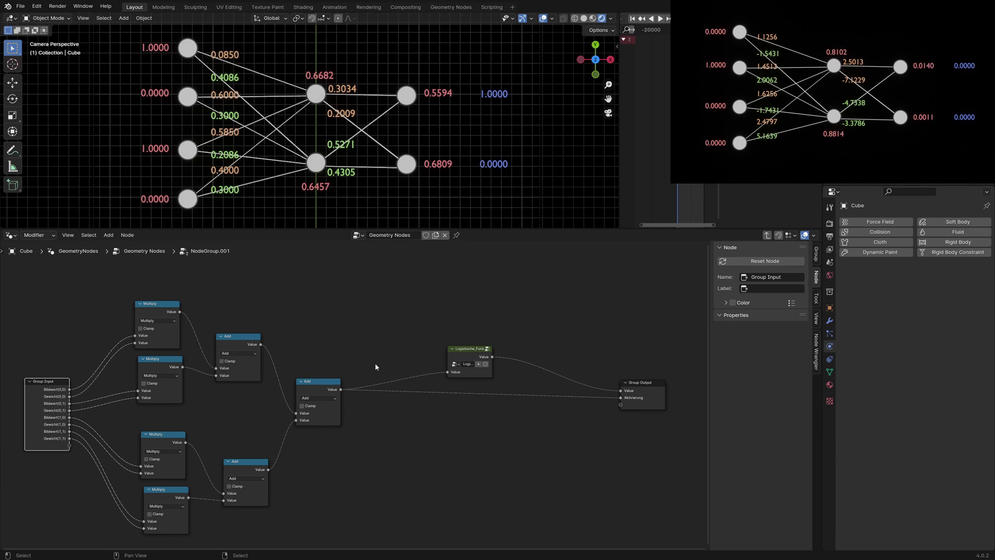
{"action": "key", "text": "Tab"}
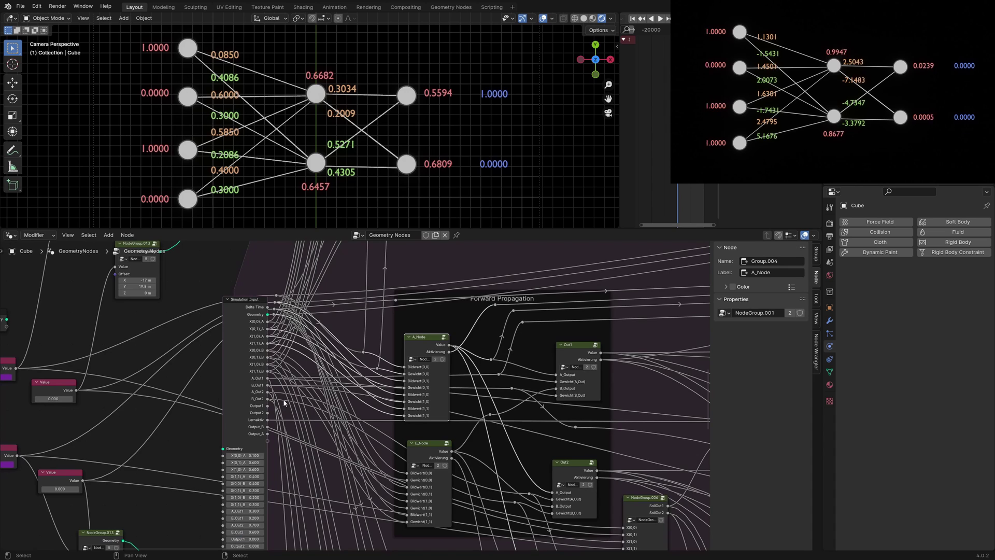
Examine the inside of the Out1 node group and its nested Logistische_Funktion group.
{"action": "left_click", "coordinate": [562, 351]}
{"action": "key", "text": "Tab"}
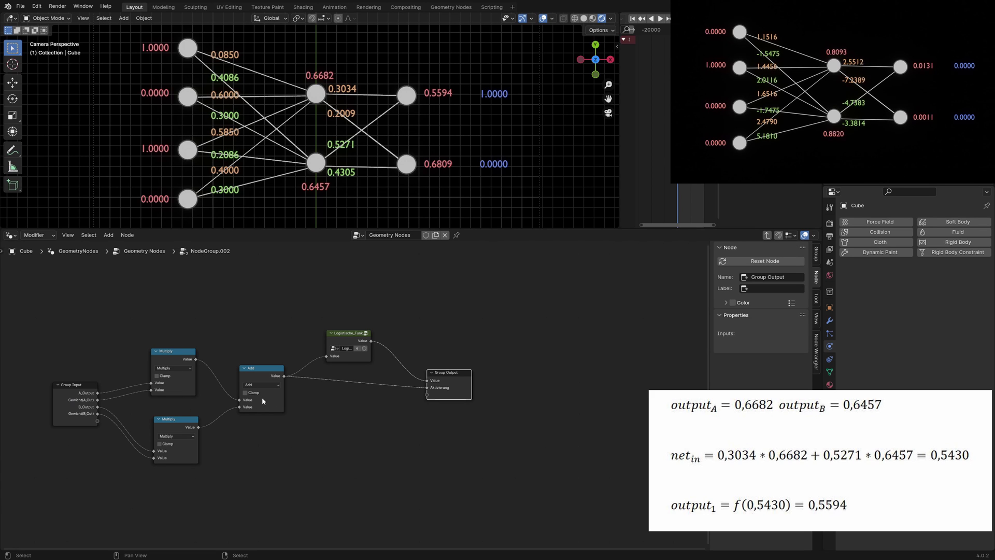
{"action": "left_click", "coordinate": [365, 333]}
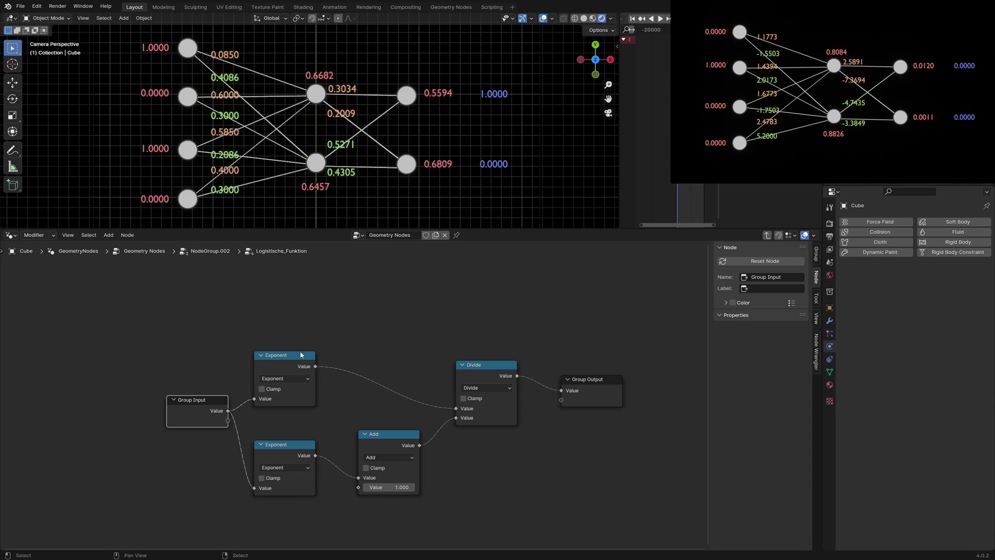
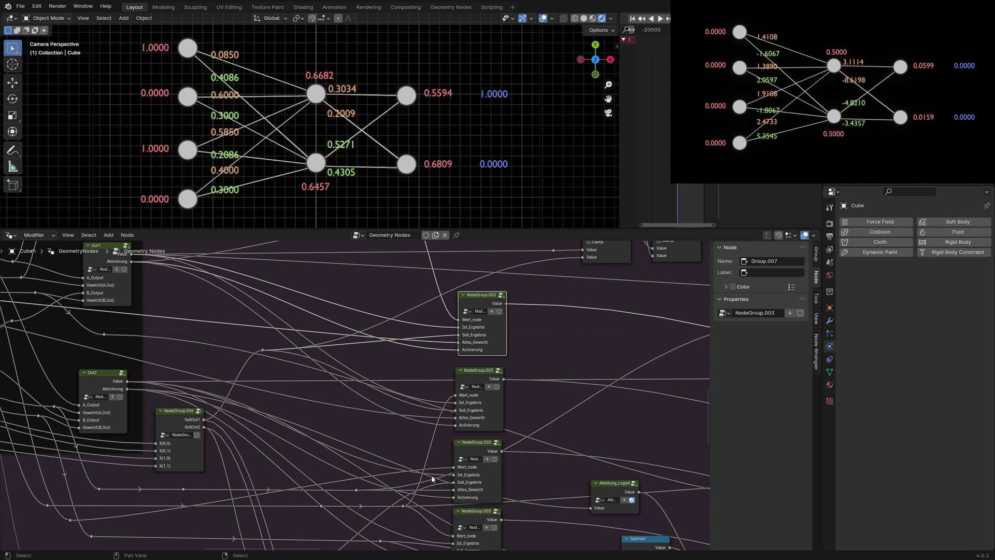
Examine the top NodeGroup.003 weight-update group and its nested Ableitung_Logistische_Funktion group, and return to the main tree.
{"action": "middle_click_drag", "start_coordinate": [361, 415], "coordinate": [406, 404]}
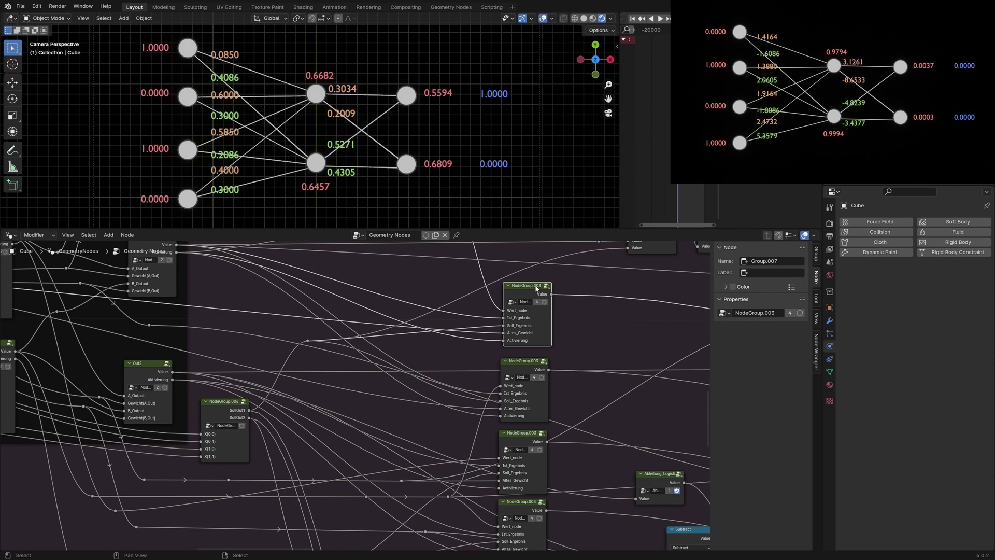
{"action": "key", "text": "Tab"}
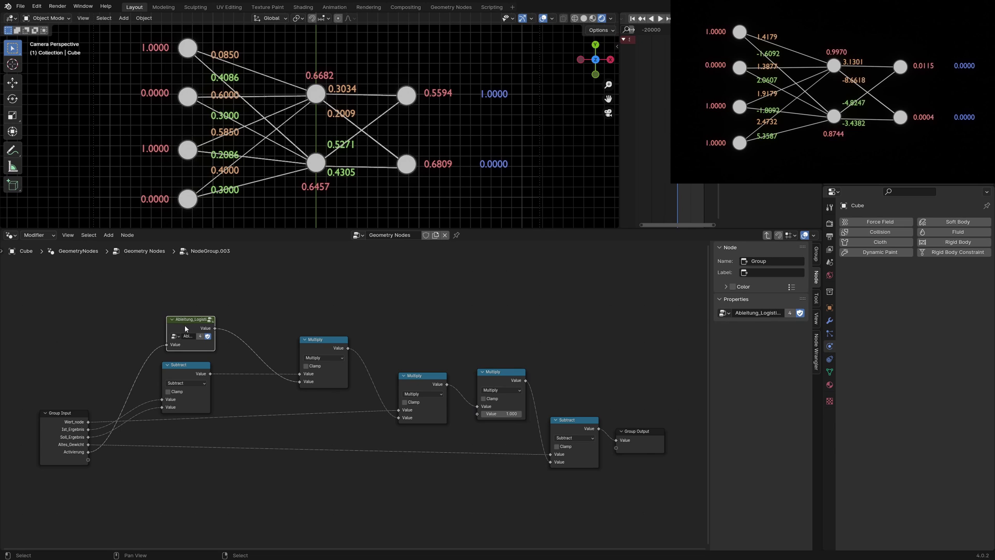
{"action": "key", "text": "Tab"}
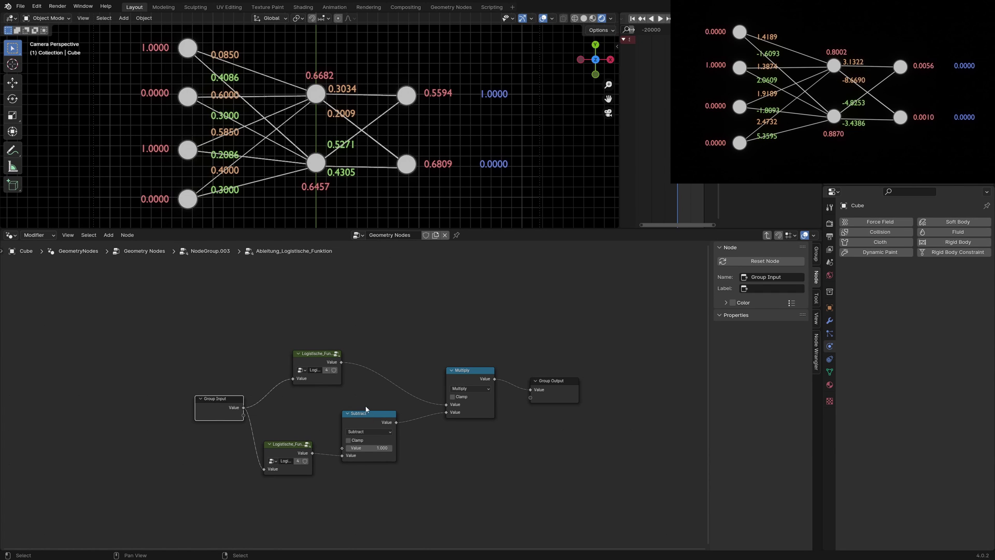
{"action": "left_click", "coordinate": [312, 356]}
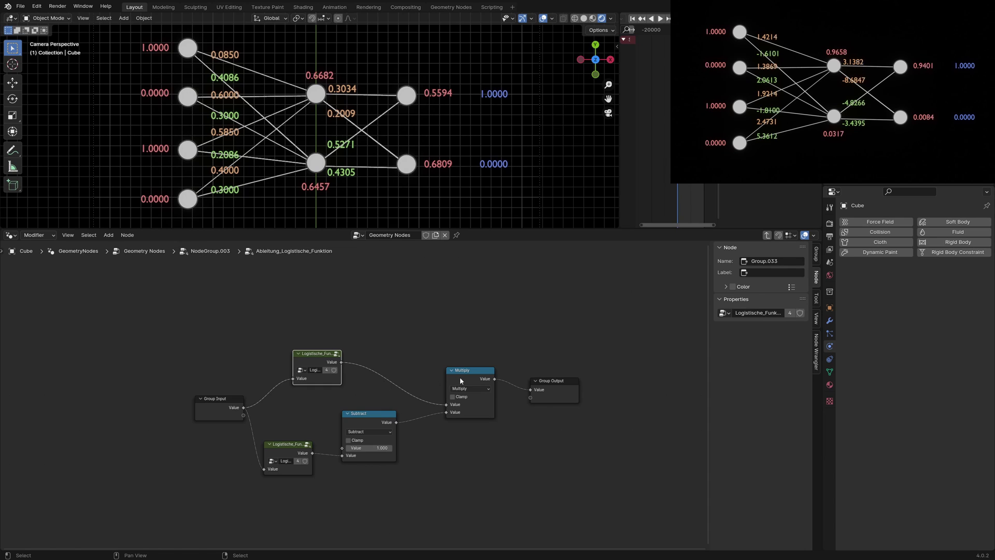
{"action": "key", "text": "ctrl+Tab"}
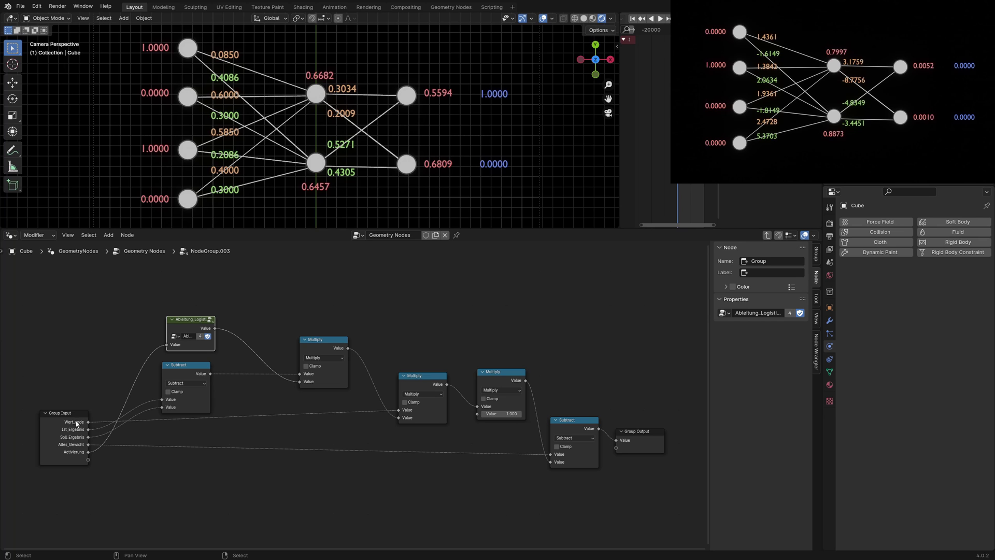
{"action": "key", "text": "Tab"}
Trace the node tree from the Simulation Input values through the NodeGroup.003 nodes to the Lernen nodes.
{"action": "middle_click_drag", "start_coordinate": [220, 382], "coordinate": [340, 386]}
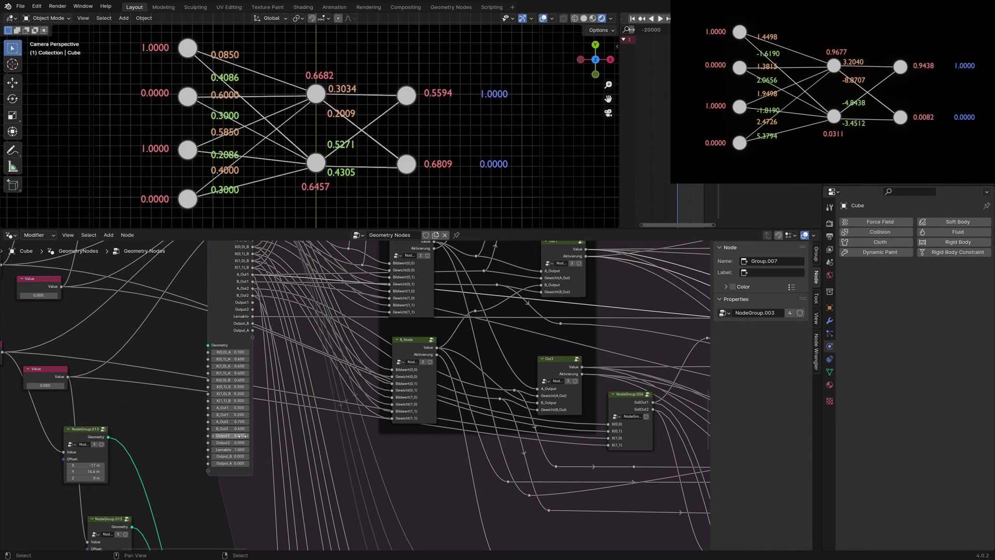
{"action": "scroll", "coordinate": [217, 363], "scroll_direction": "right", "scroll_amount": 10, "text": "ctrl"}
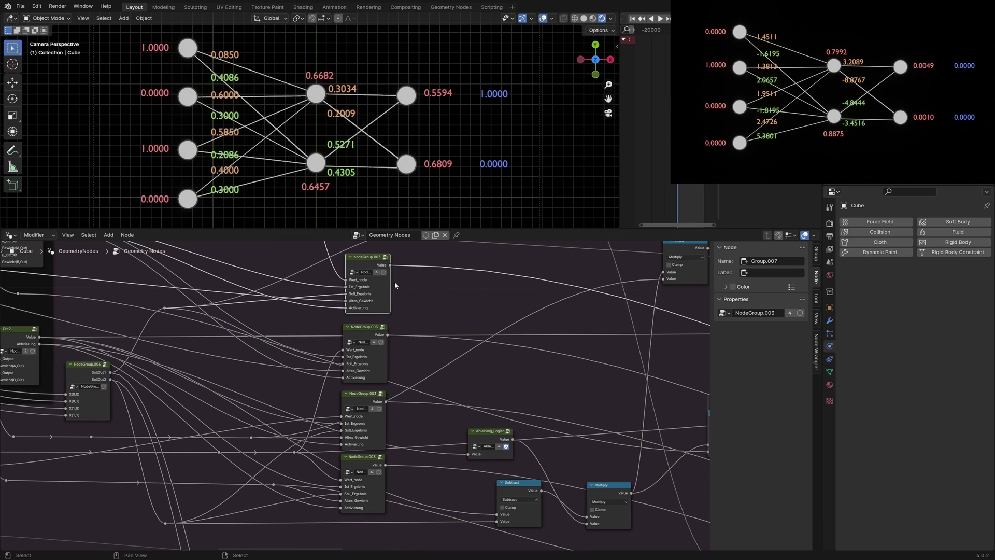
{"action": "scroll", "coordinate": [394, 282], "scroll_direction": "right", "scroll_amount": 10, "text": "ctrl"}
{"action": "scroll", "coordinate": [433, 342], "scroll_direction": "right", "scroll_amount": 7, "text": "ctrl"}
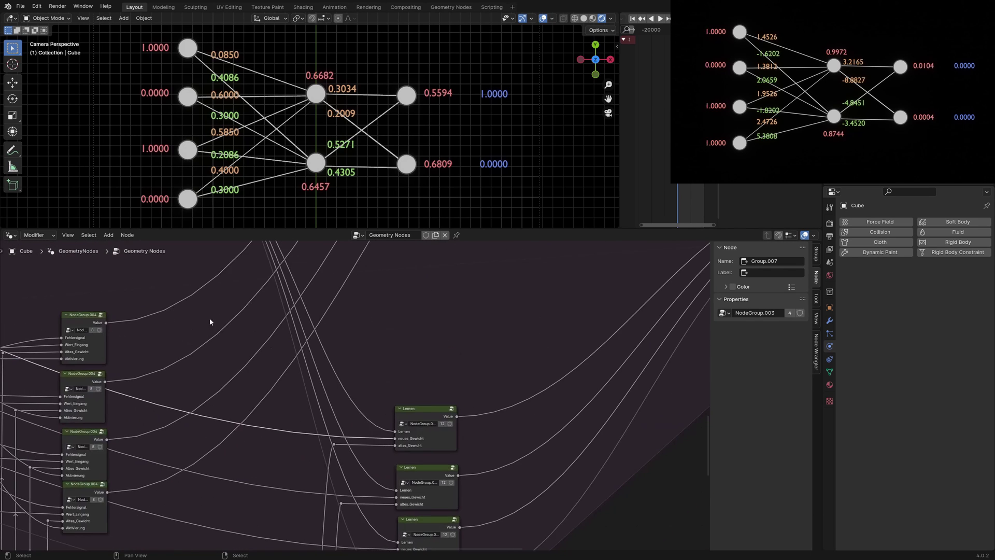
{"action": "scroll", "coordinate": [439, 416], "scroll_direction": "right", "scroll_amount": 8, "text": "ctrl"}
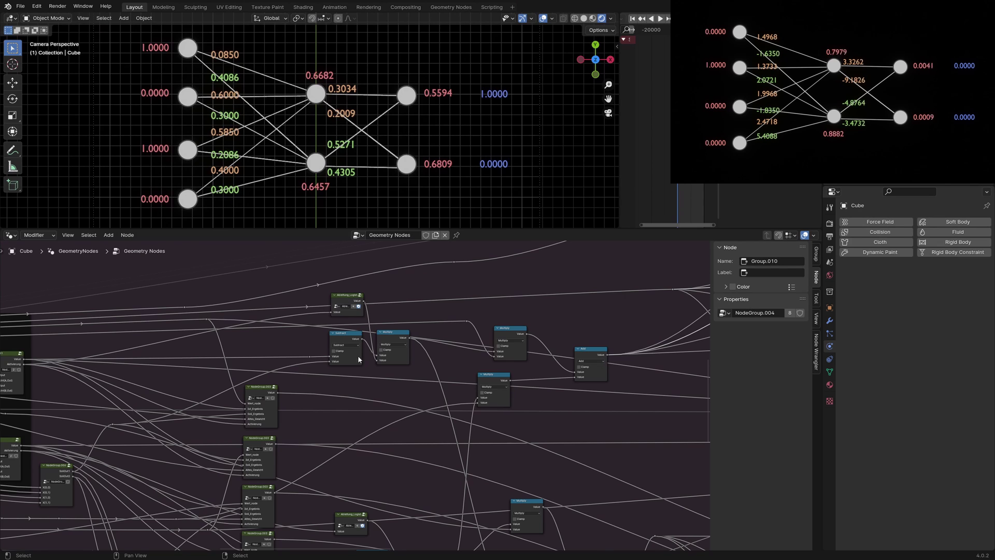
Examine the two Subtract, Multiply and Add node chains that feed the error signal to the NodeGroup.004 nodes.
{"action": "scroll", "coordinate": [358, 355], "scroll_direction": "up", "scroll_amount": 2}
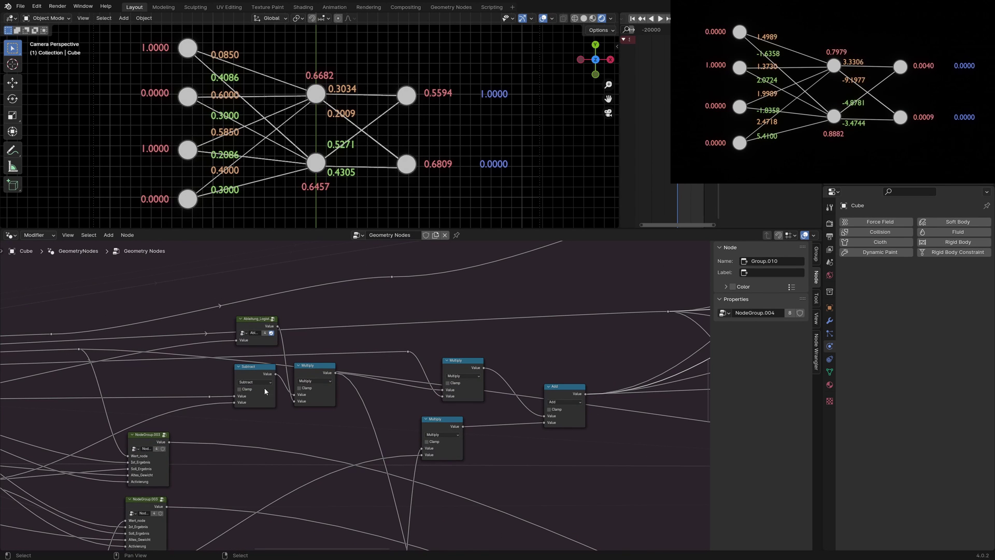
{"action": "middle_click_drag", "start_coordinate": [353, 438], "coordinate": [250, 438]}
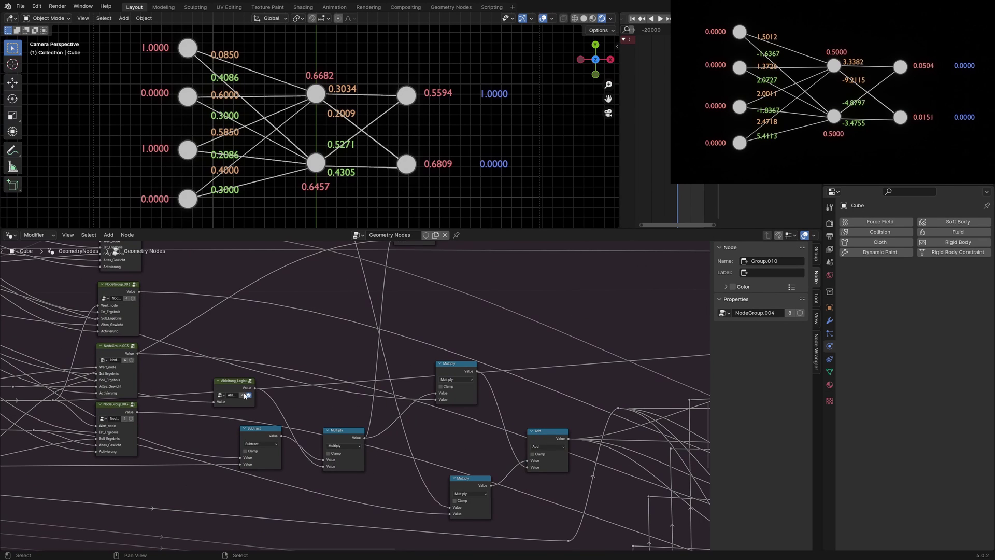
{"action": "middle_click_drag", "start_coordinate": [341, 467], "coordinate": [365, 393]}
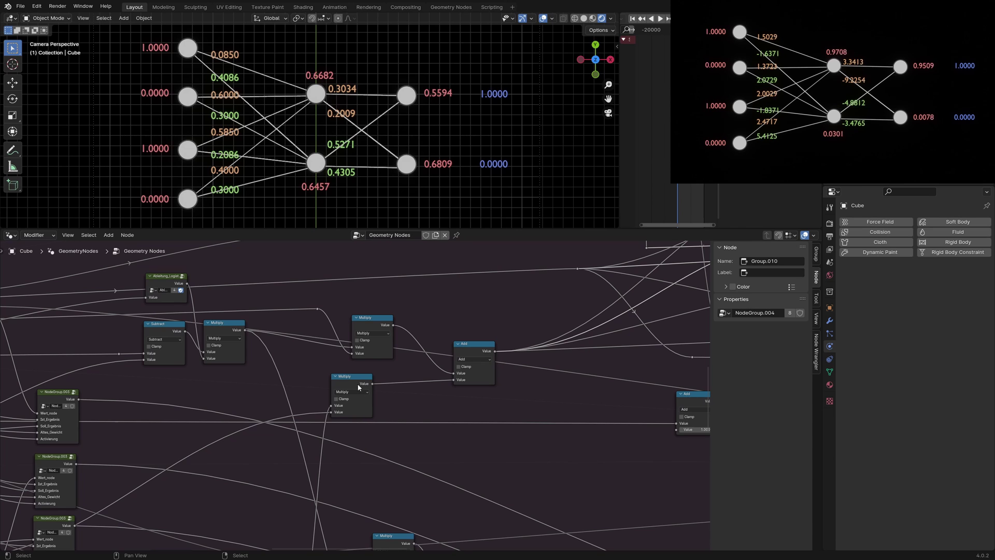
Examine the contents of the selected NodeGroup.004 weight-update group and return to the main tree.
{"action": "key", "text": "KP_Decimal"}
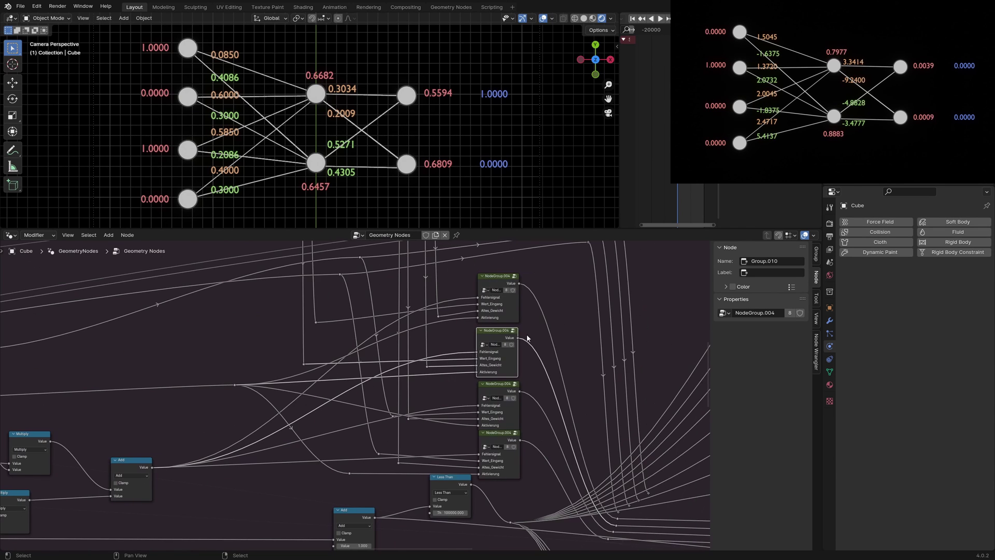
{"action": "key", "text": "Tab"}
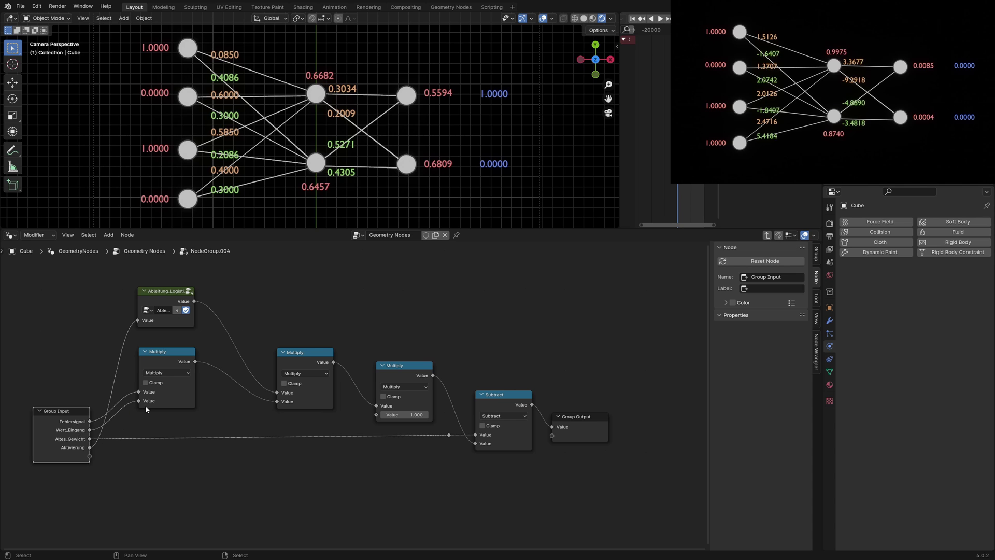
{"action": "middle_click_drag", "start_coordinate": [319, 383], "coordinate": [276, 384]}
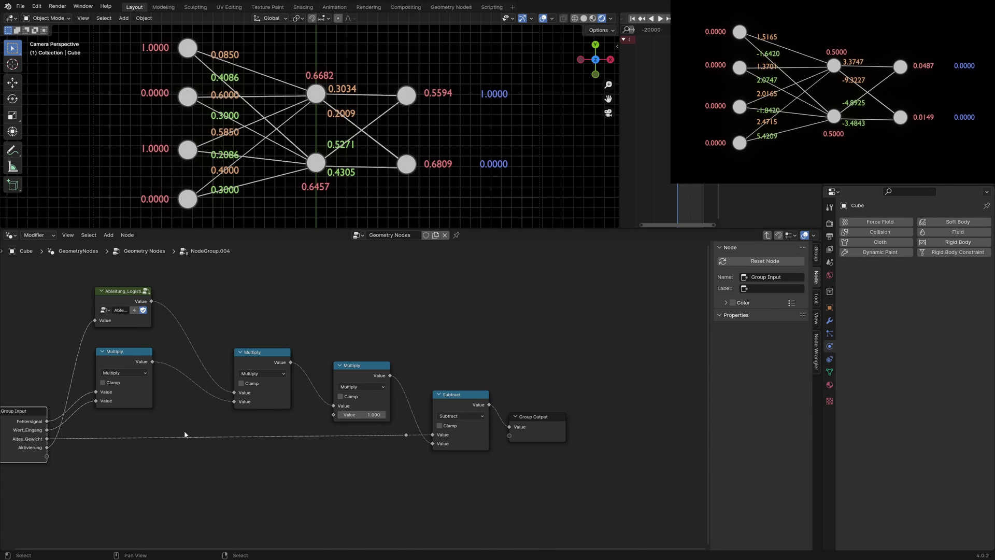
{"action": "key", "text": "Tab"}
Examine how NodeGroup.008 turns a value into positioned text with the Gewicht_B material, and return to the main tree.
{"action": "scroll", "coordinate": [488, 373], "scroll_direction": "up", "scroll_amount": 6}
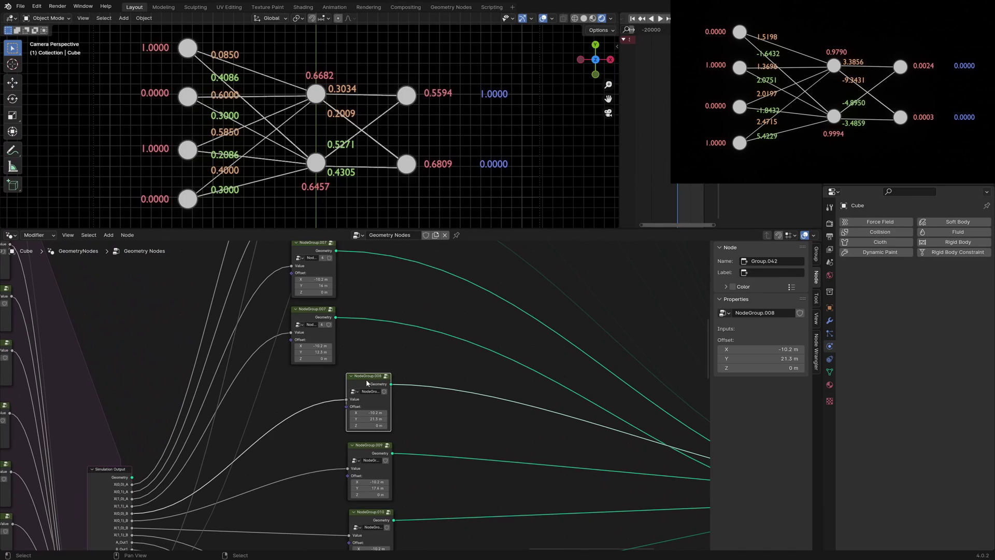
{"action": "key", "text": "Tab"}
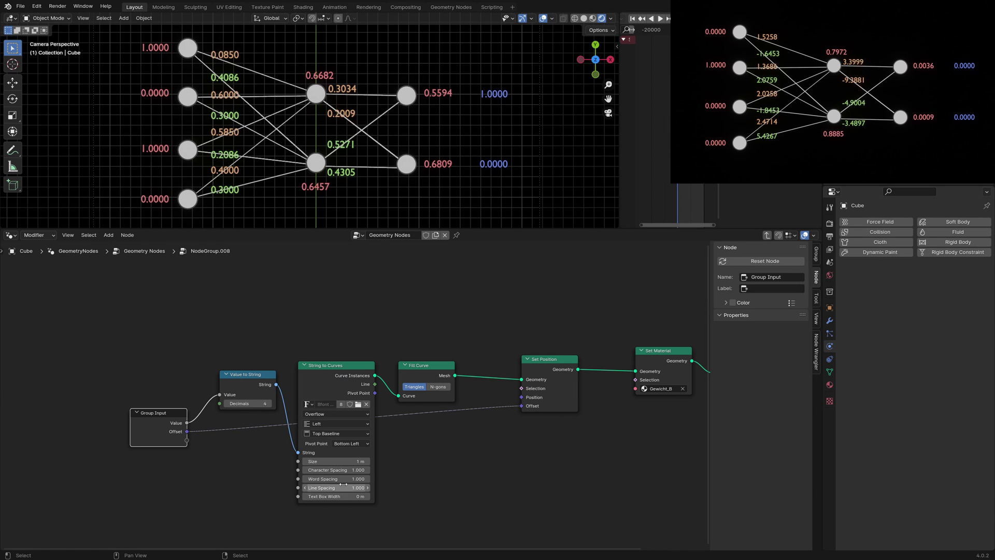
{"action": "key", "text": "Home"}
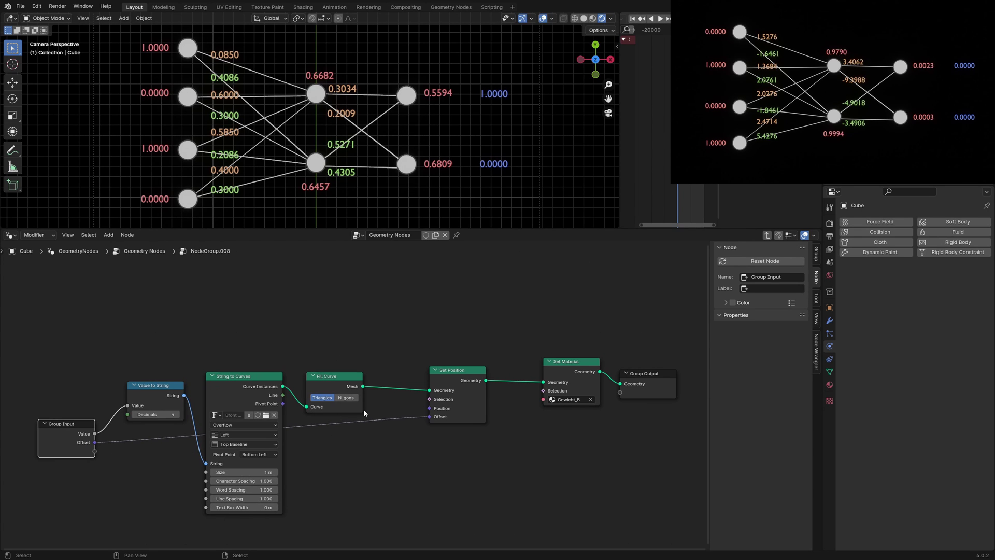
{"action": "middle_click_drag", "start_coordinate": [448, 429], "coordinate": [387, 430]}
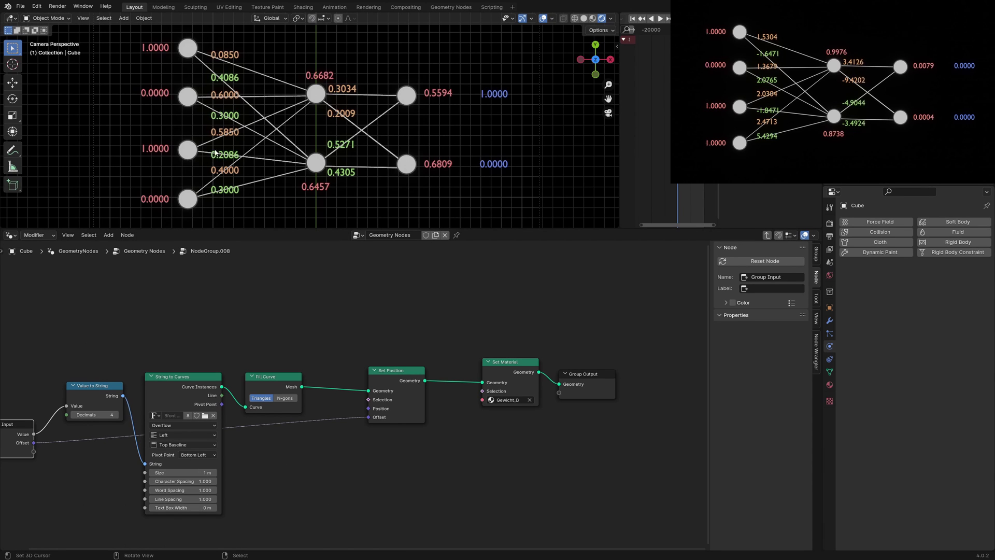
{"action": "middle_click_drag", "start_coordinate": [468, 434], "coordinate": [374, 429]}
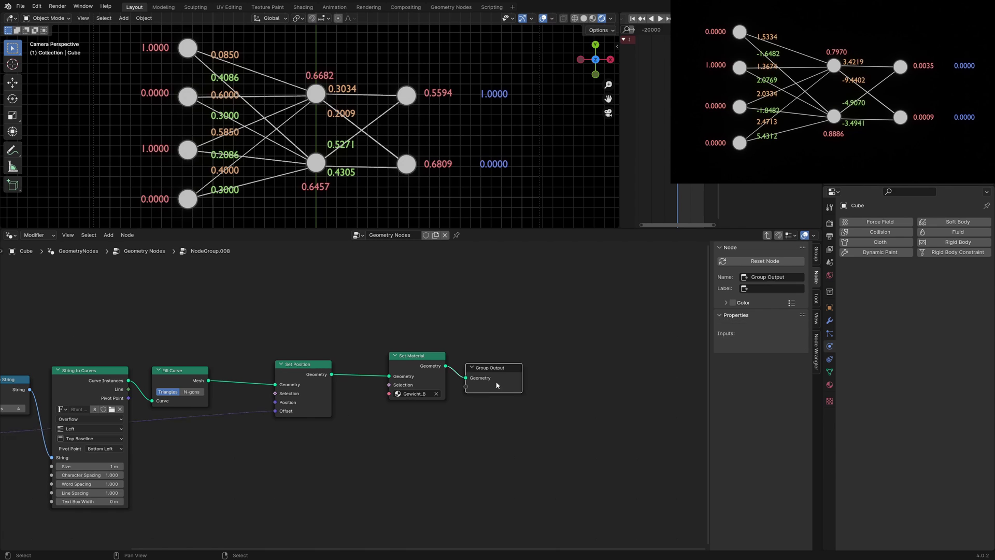
{"action": "key", "text": "Tab"}
Examine the Join Geometry node, its incoming text geometry links and the final Group Output.
{"action": "middle_click_drag", "start_coordinate": [293, 375], "coordinate": [475, 435]}
{"action": "scroll", "coordinate": [501, 439], "scroll_direction": "up", "scroll_amount": 2}
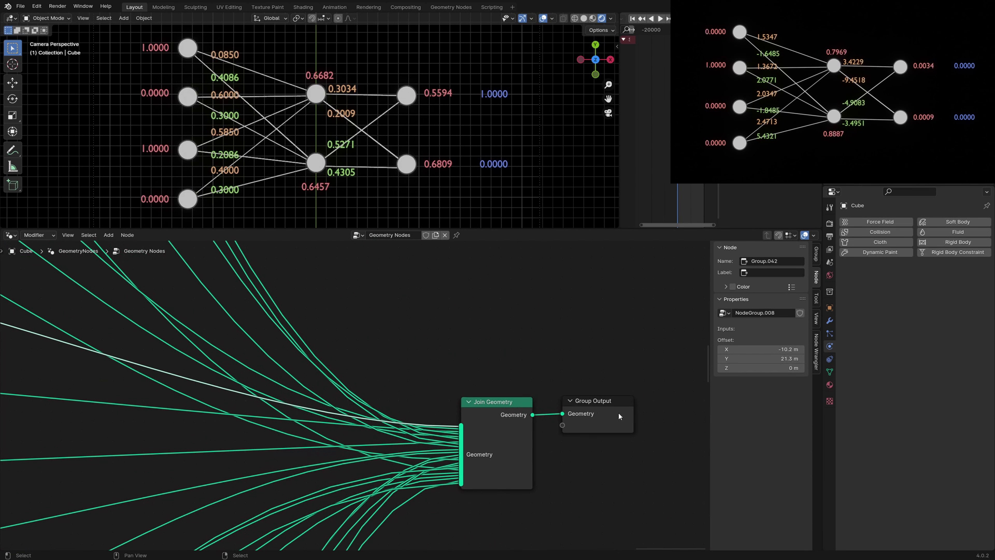
{"action": "scroll", "coordinate": [384, 399], "scroll_direction": "down", "scroll_amount": 1}
{"action": "scroll", "coordinate": [384, 398], "scroll_direction": "down", "scroll_amount": 3}
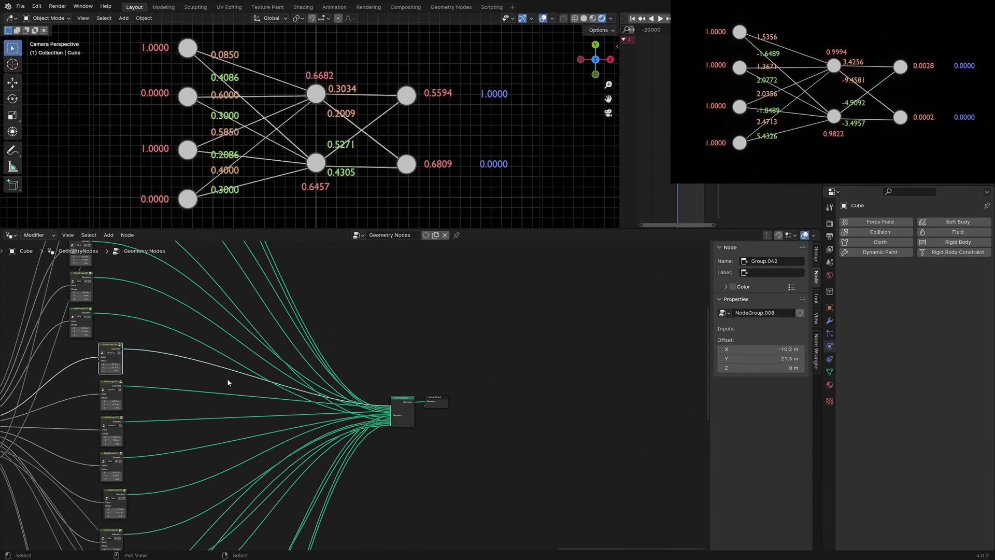